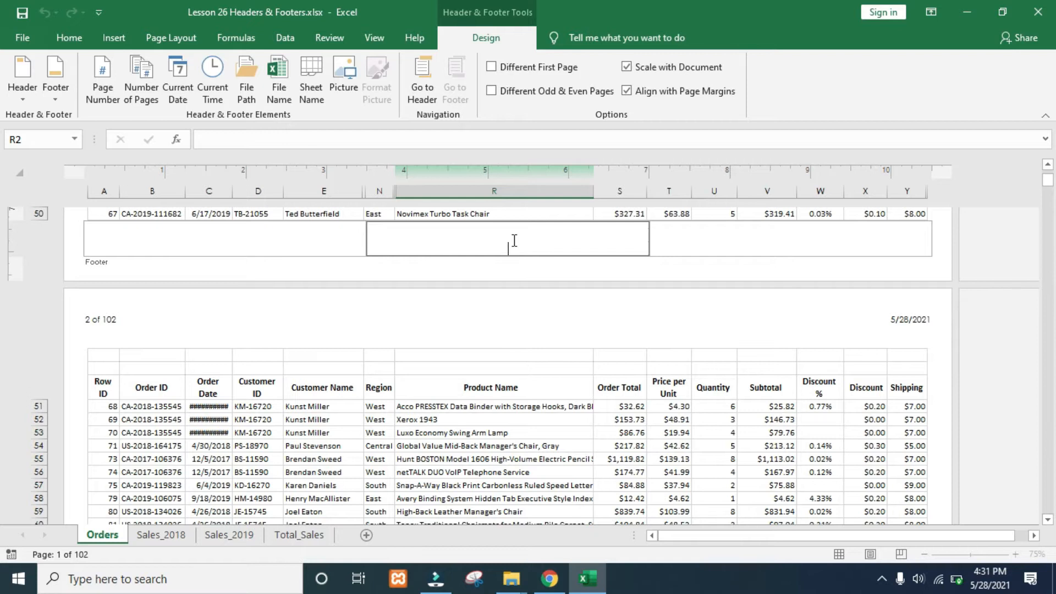
{"action": "left_click", "coordinate": [282, 73]}
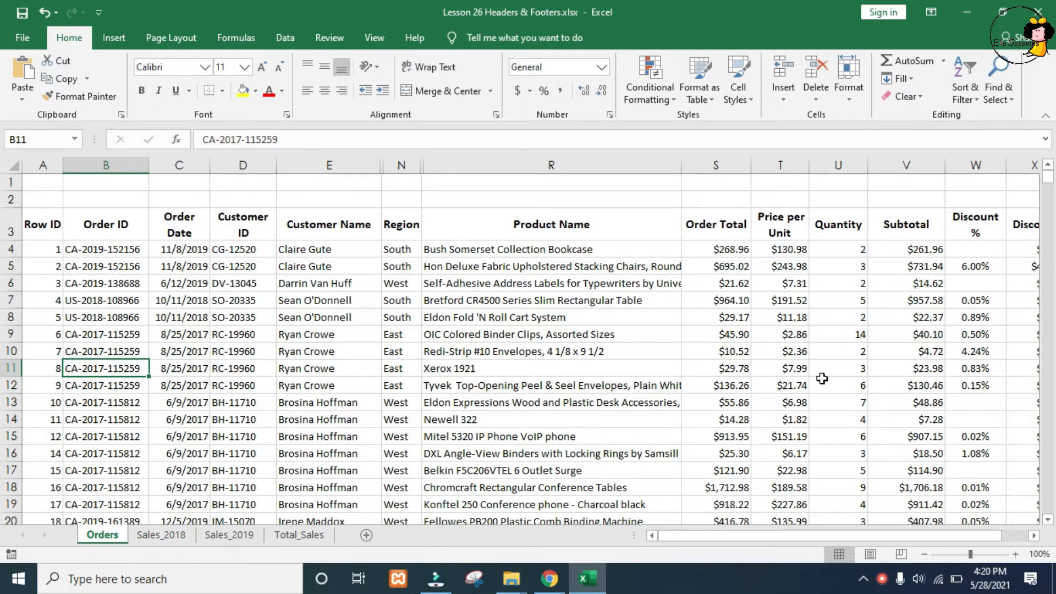
Step: Show the Orders sheet in Page Layout view and insert the page number in the left header section
{"action": "left_click", "coordinate": [868, 554]}
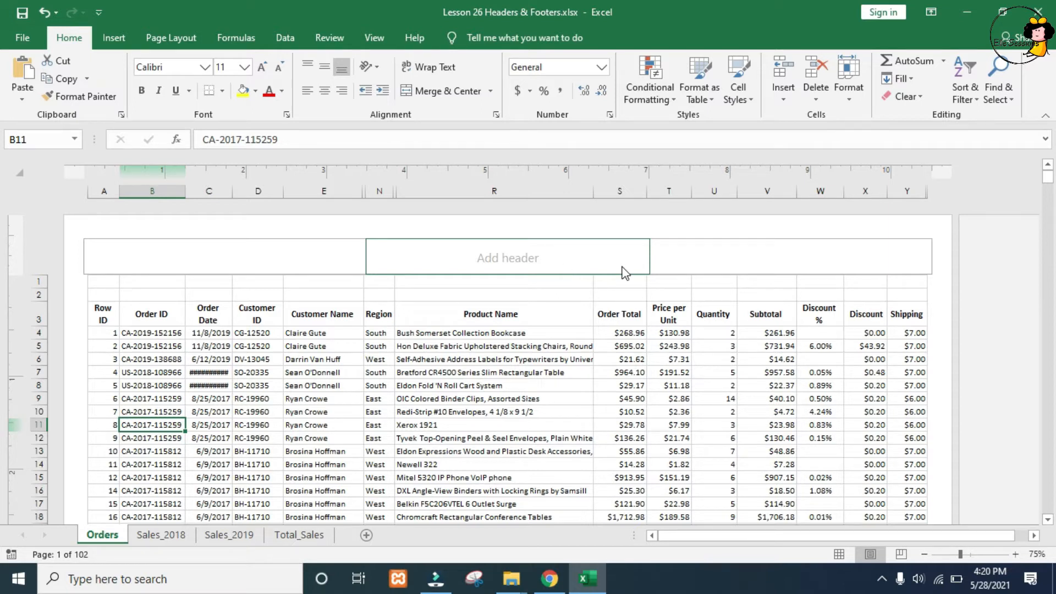
{"action": "left_click", "coordinate": [253, 256]}
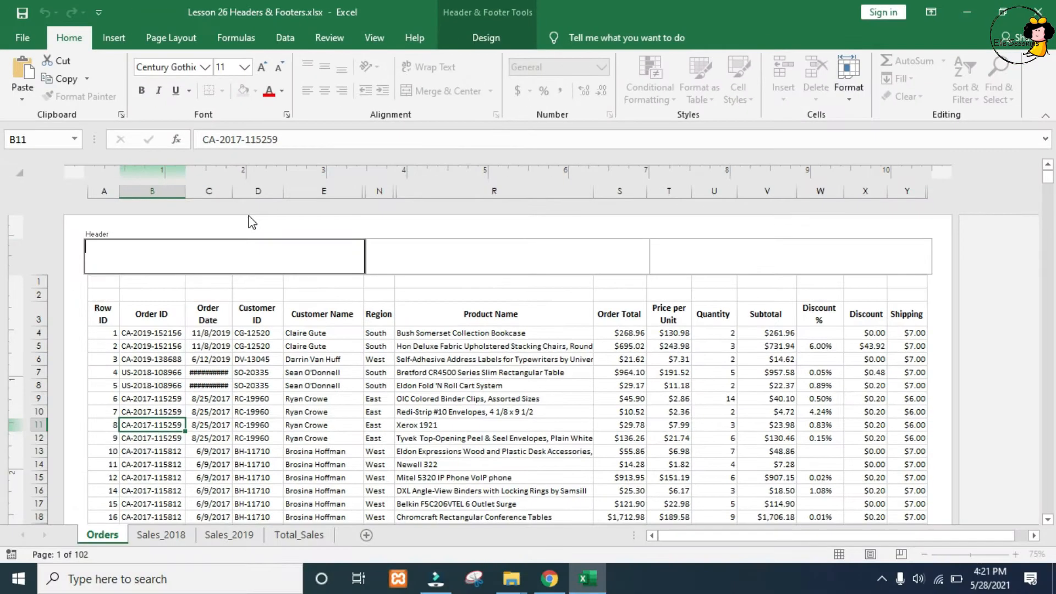
{"action": "left_click", "coordinate": [500, 37]}
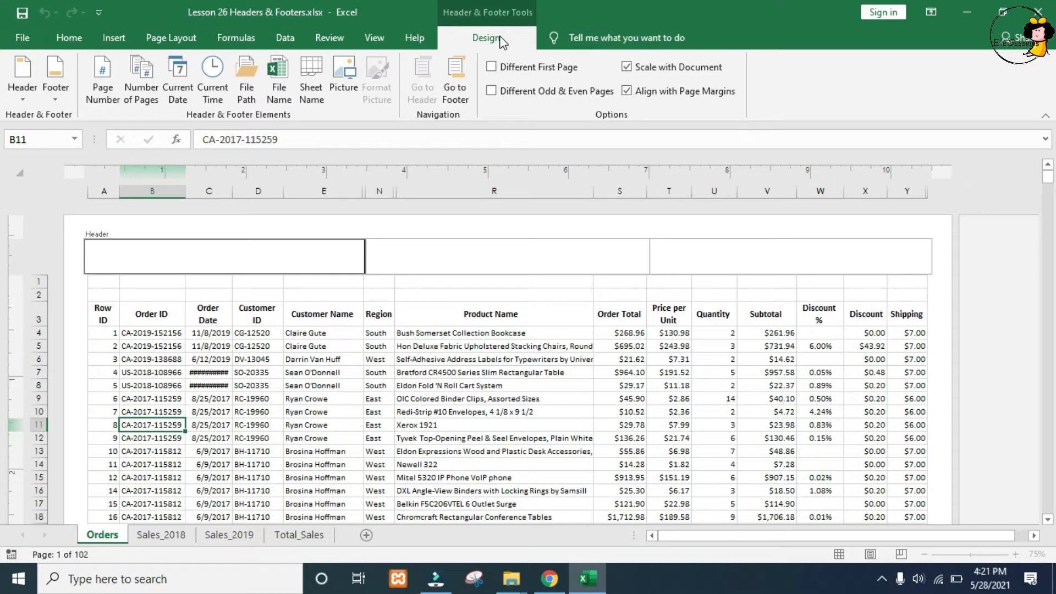
{"action": "left_click", "coordinate": [92, 68]}
{"action": "left_click", "coordinate": [1010, 264]}
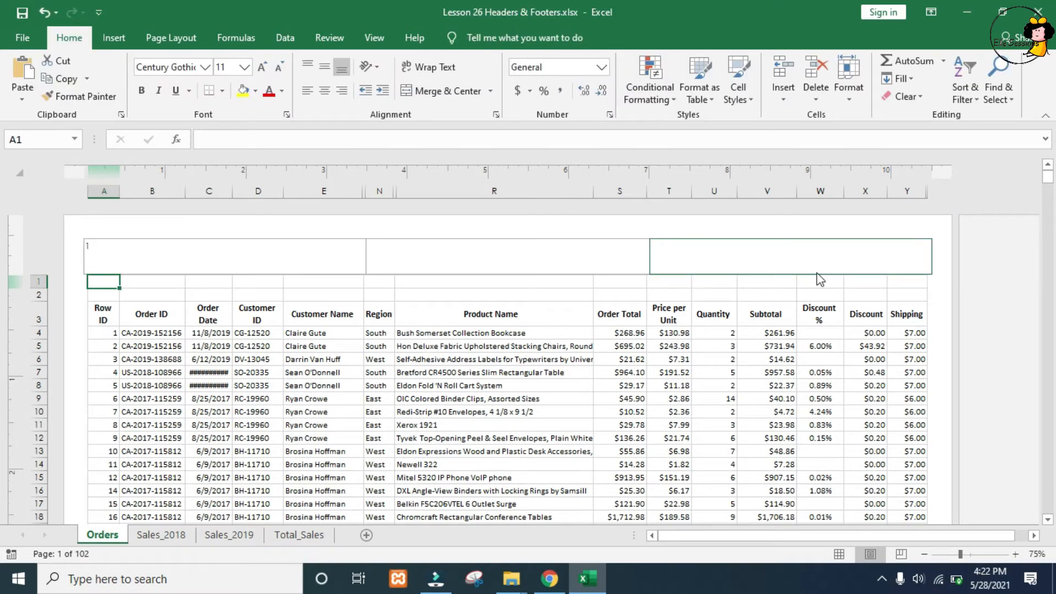
Step: Check the header page numbers on the following pages, and return to the start of the sheet
{"action": "key", "text": "Page_Down"}
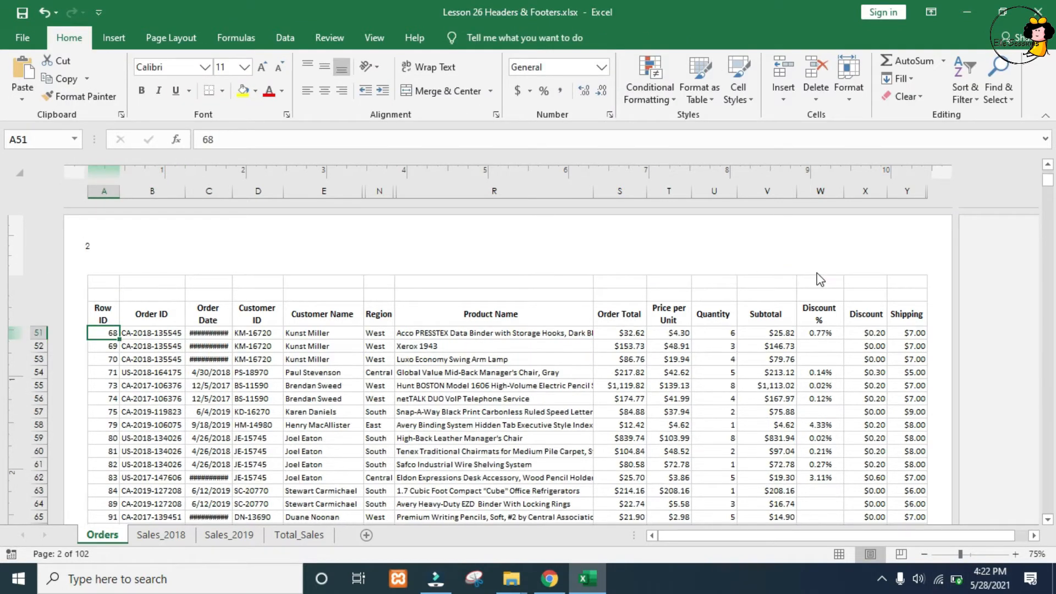
{"action": "key", "text": "Page_Down"}
{"action": "key", "text": "Page_Down"}
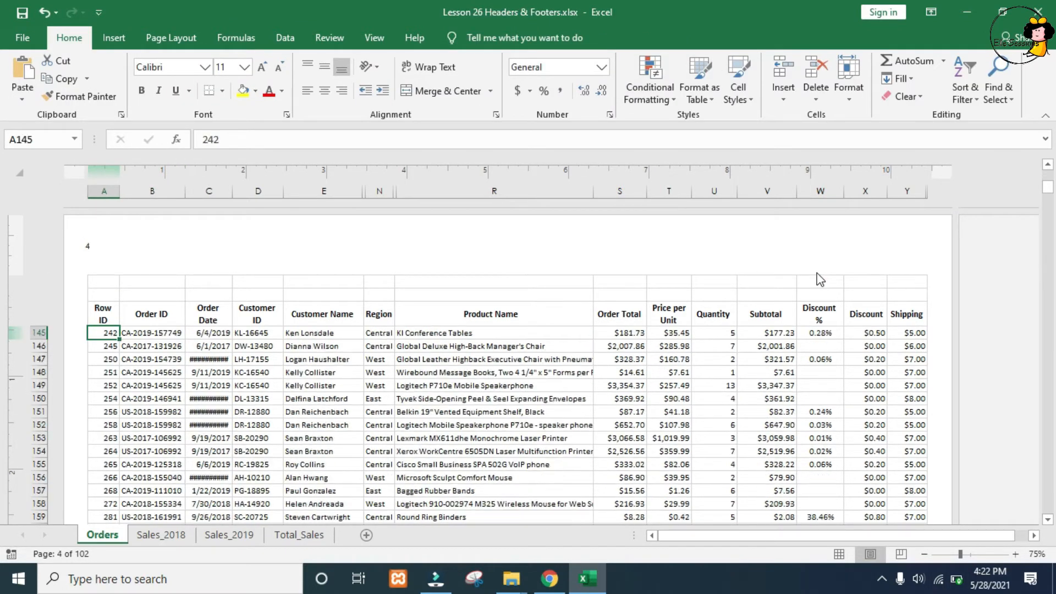
{"action": "key", "text": "Page_Down"}
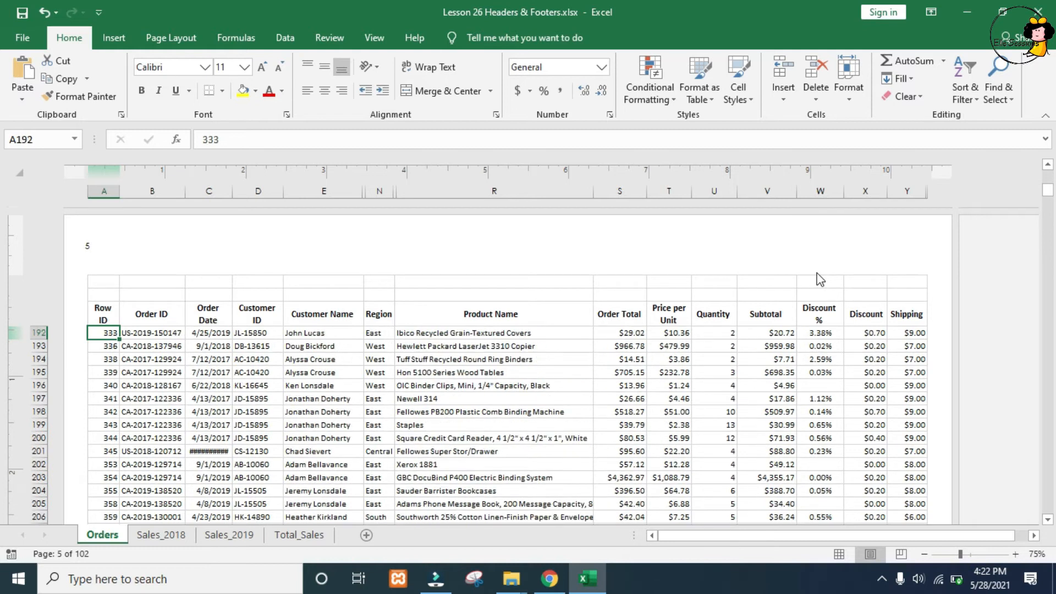
{"action": "key", "text": "ctrl+Home"}
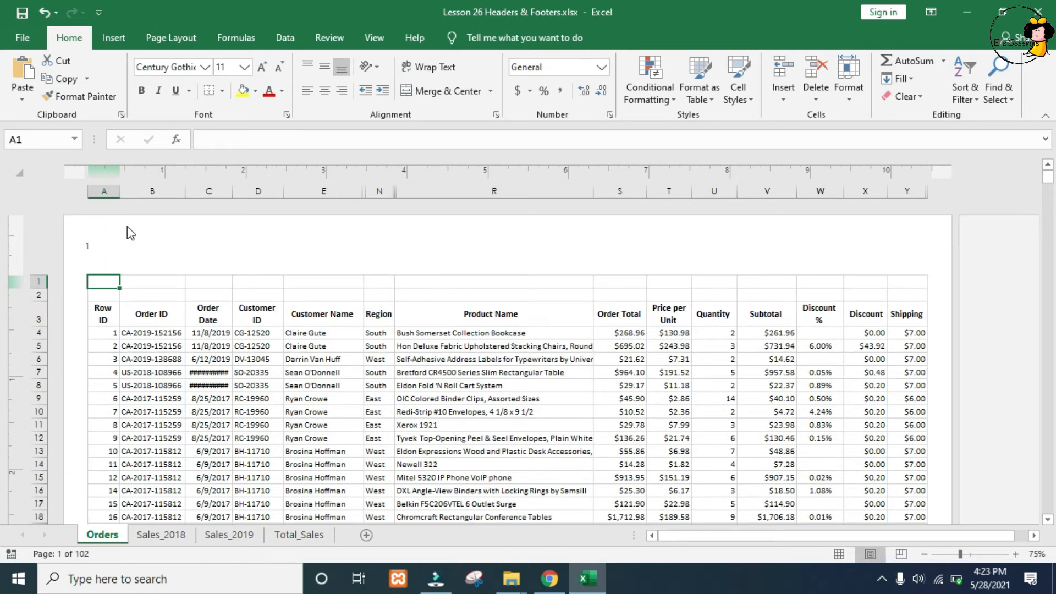
Step: Extend the left header section after the page number with "of" and the Number of Pages element
{"action": "left_click", "coordinate": [125, 243]}
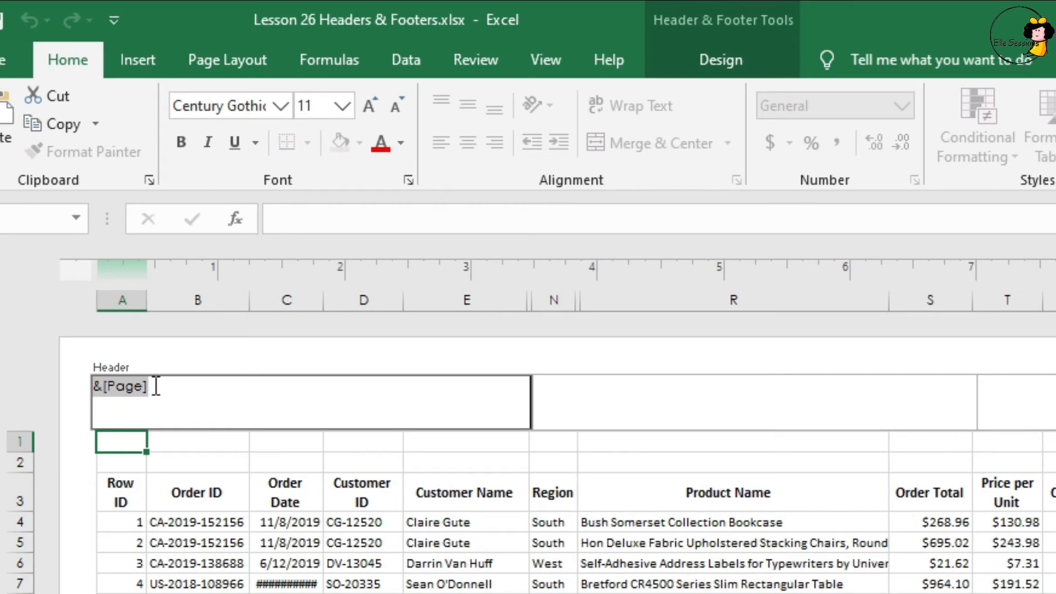
{"action": "left_click", "coordinate": [158, 387]}
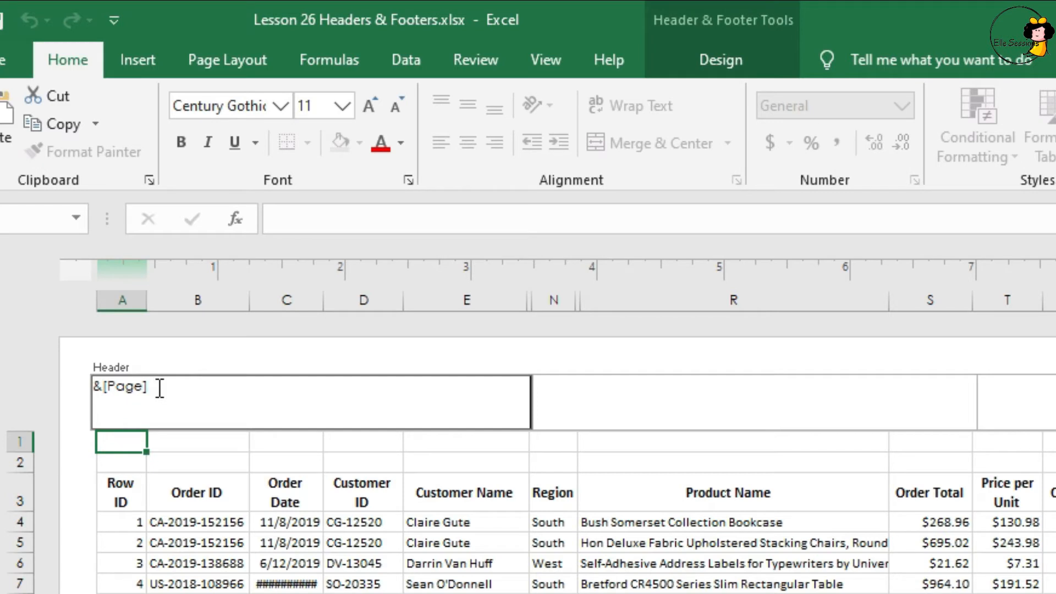
{"action": "type", "text": "of"}
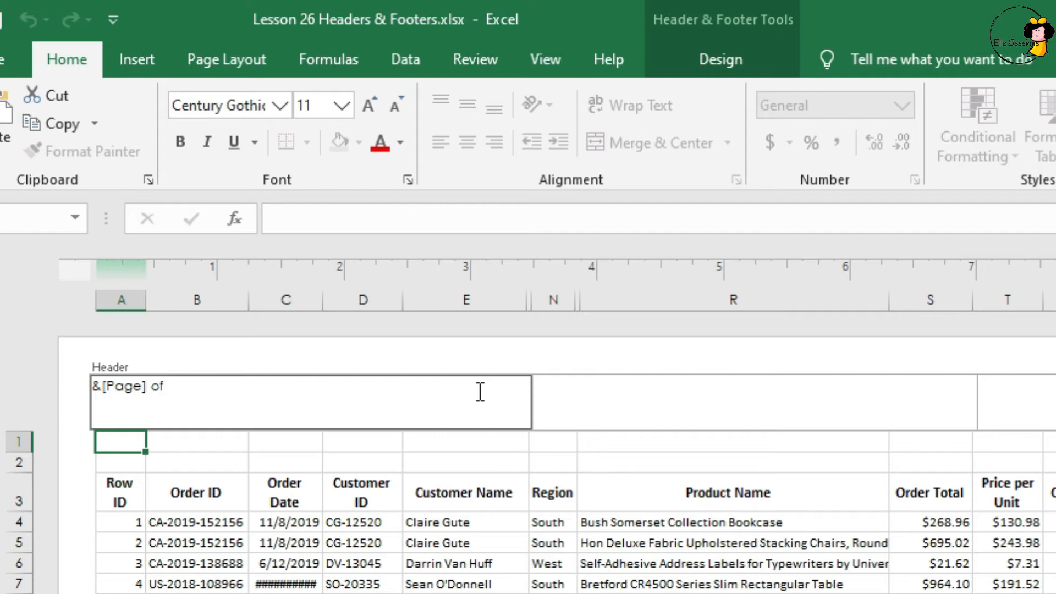
{"action": "left_click", "coordinate": [715, 59]}
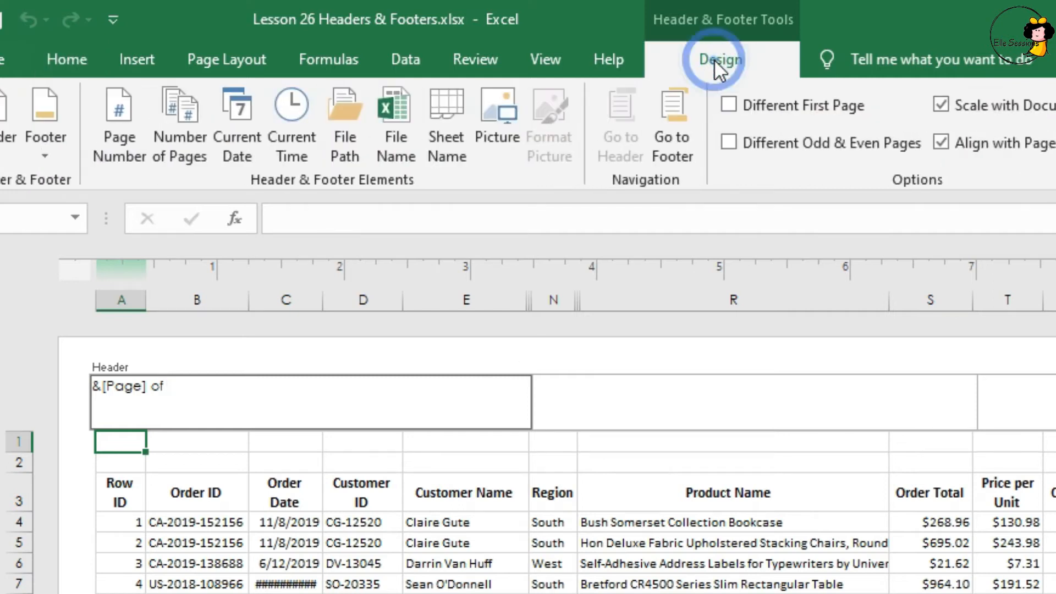
{"action": "left_click", "coordinate": [177, 119]}
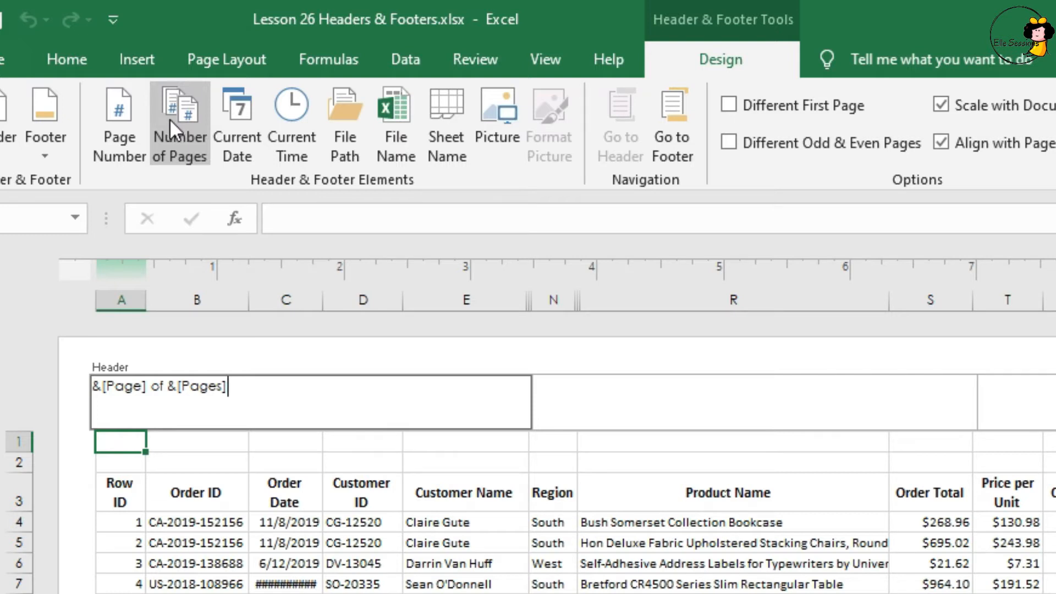
{"action": "left_click", "coordinate": [1047, 352]}
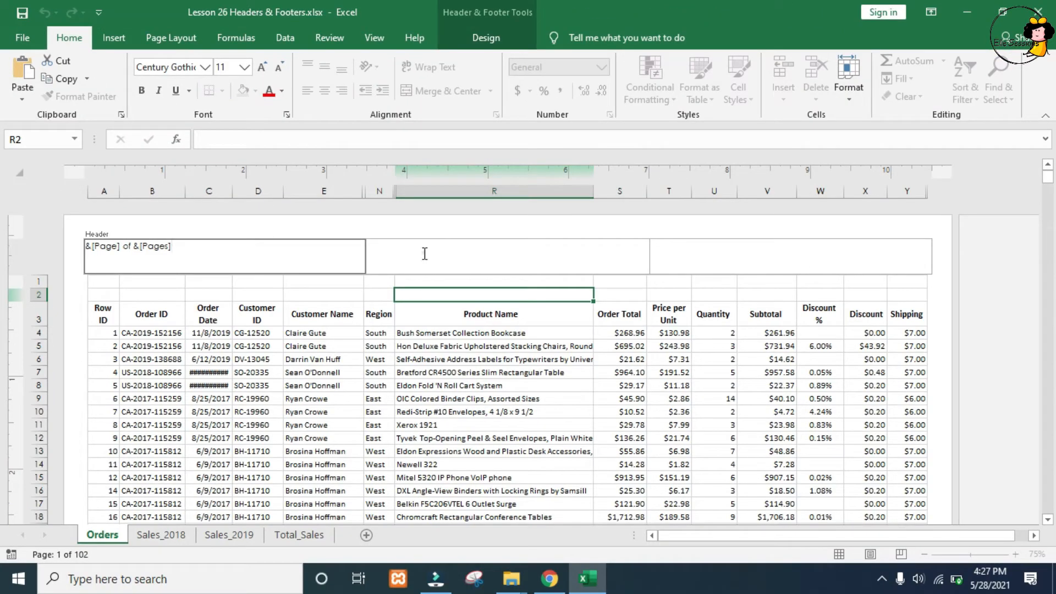
Step: View the picture source options for the center header section and close them without inserting a picture
{"action": "left_click", "coordinate": [424, 253]}
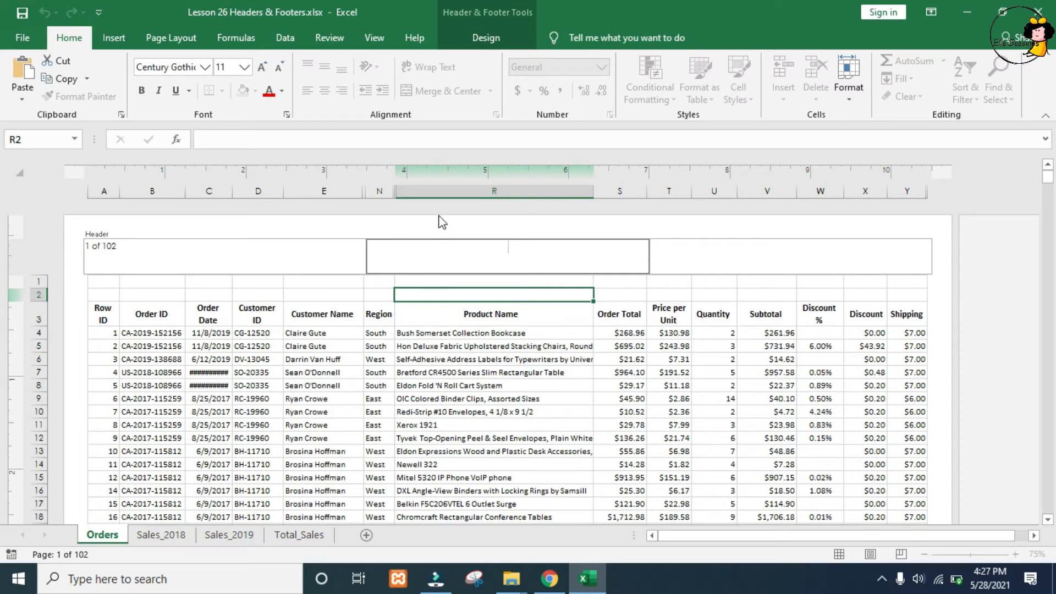
{"action": "left_click", "coordinate": [487, 38]}
{"action": "left_click", "coordinate": [351, 90]}
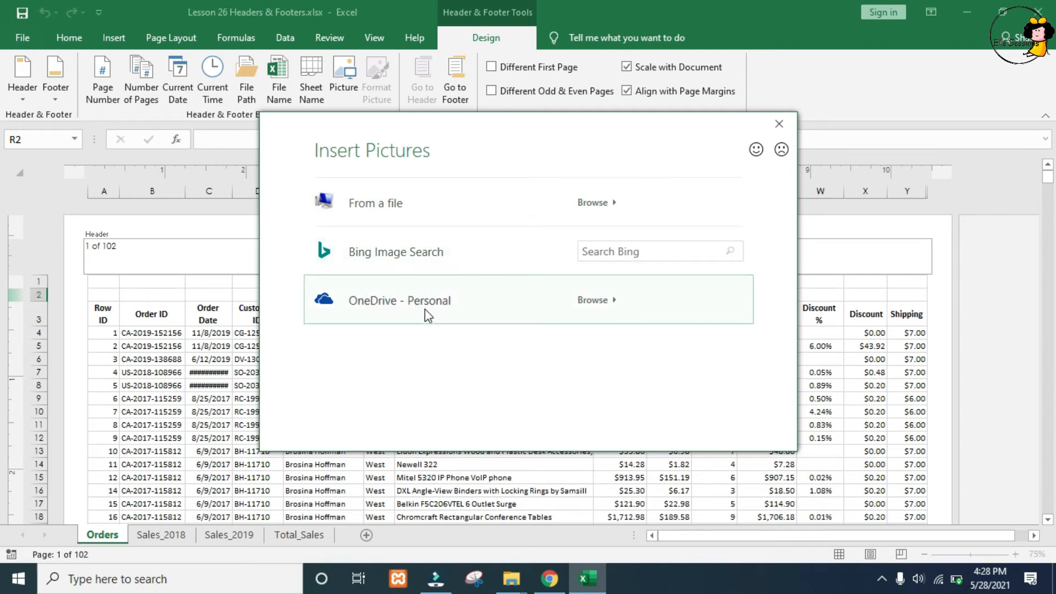
{"action": "left_click", "coordinate": [789, 123]}
Step: Insert the current date in the right header section
{"action": "left_click", "coordinate": [695, 256]}
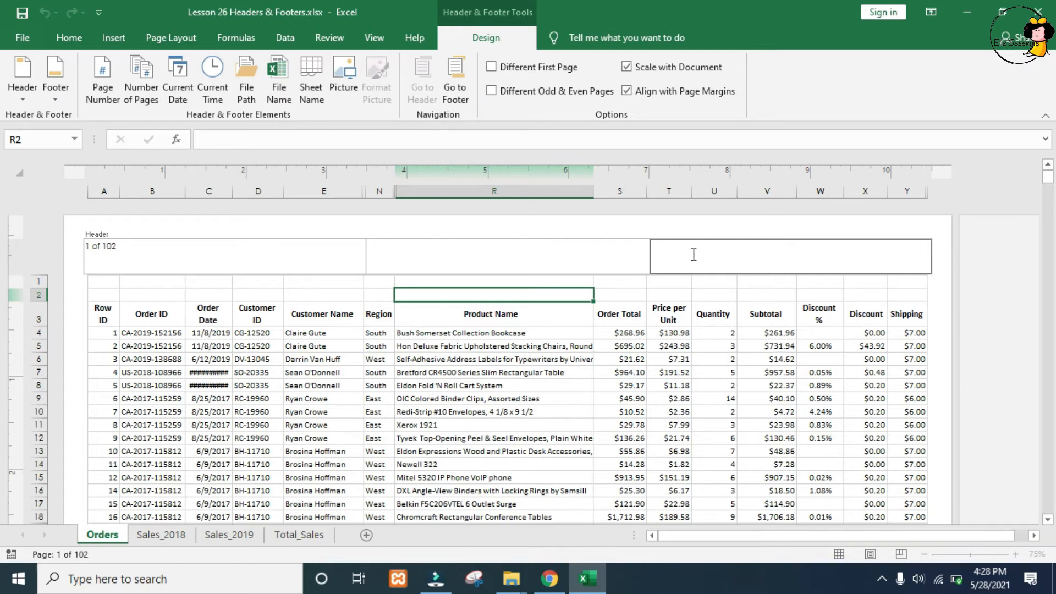
{"action": "left_click", "coordinate": [484, 36]}
{"action": "left_click", "coordinate": [179, 86]}
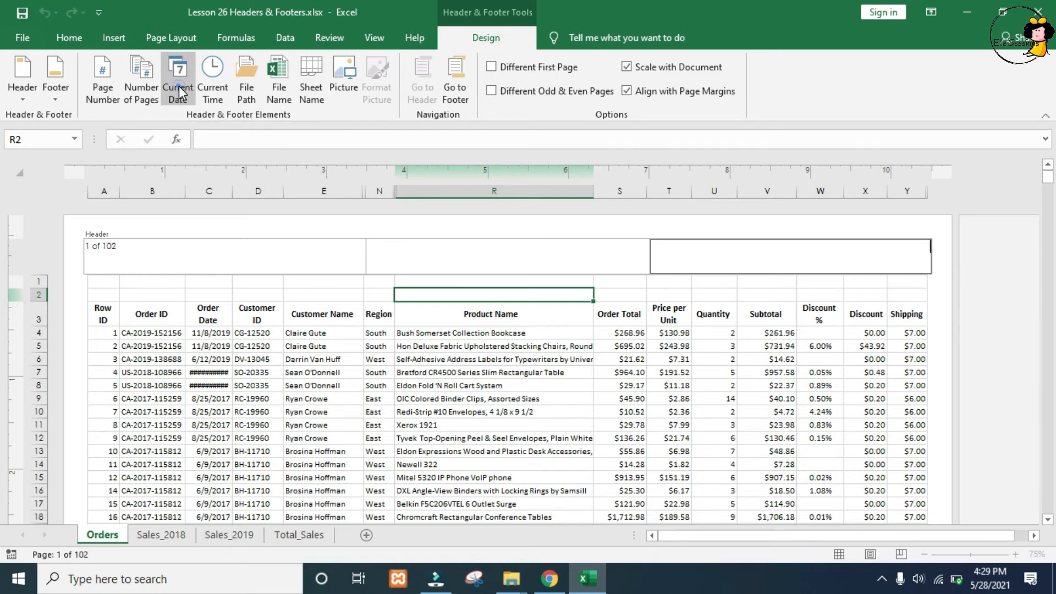
{"action": "left_click", "coordinate": [946, 222]}
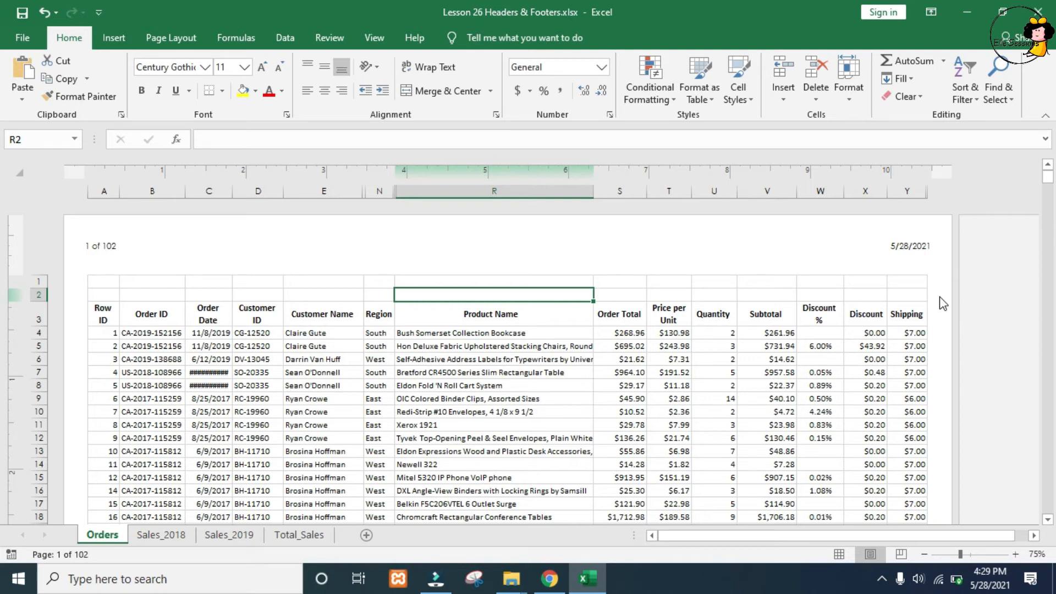
Step: Go to the center footer section and insert the File Name element followed by the File Path element
{"action": "scroll", "coordinate": [965, 322], "scroll_direction": "down", "scroll_amount": 10}
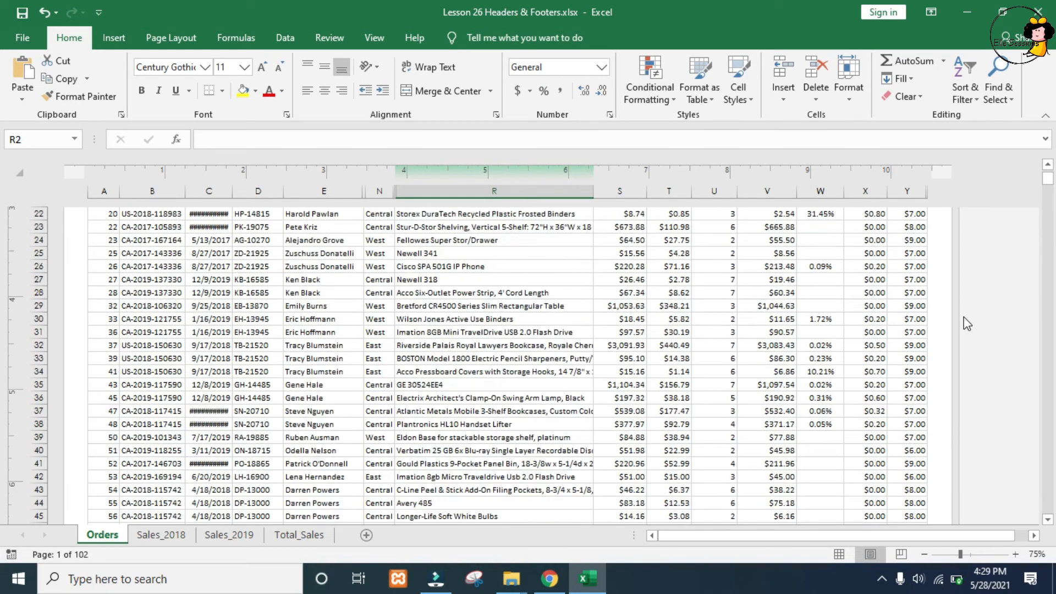
{"action": "scroll", "coordinate": [967, 325], "scroll_direction": "down", "scroll_amount": 1}
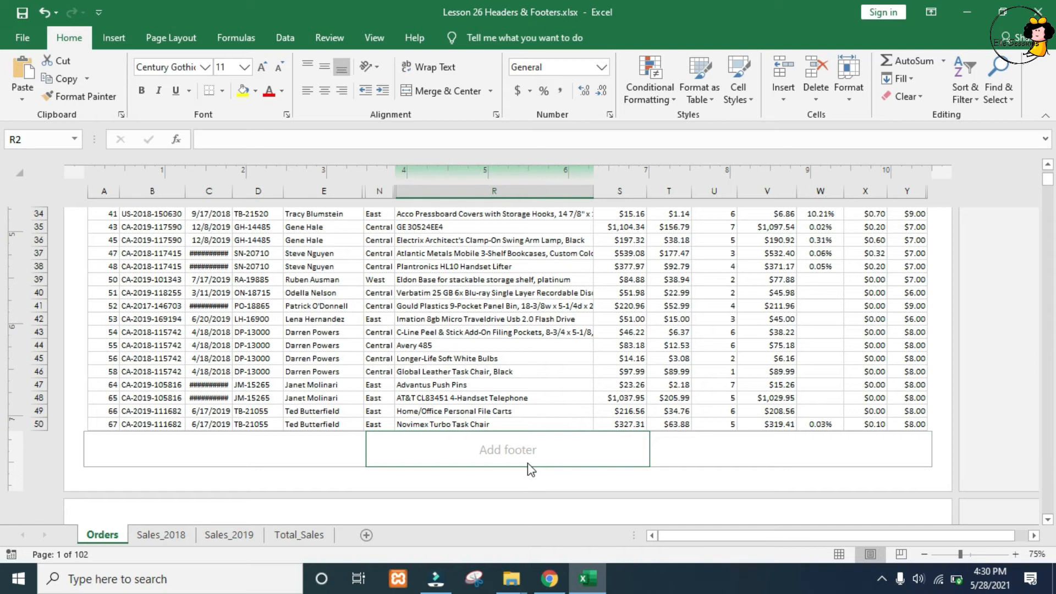
{"action": "scroll", "coordinate": [530, 469], "scroll_direction": "up", "scroll_amount": 6}
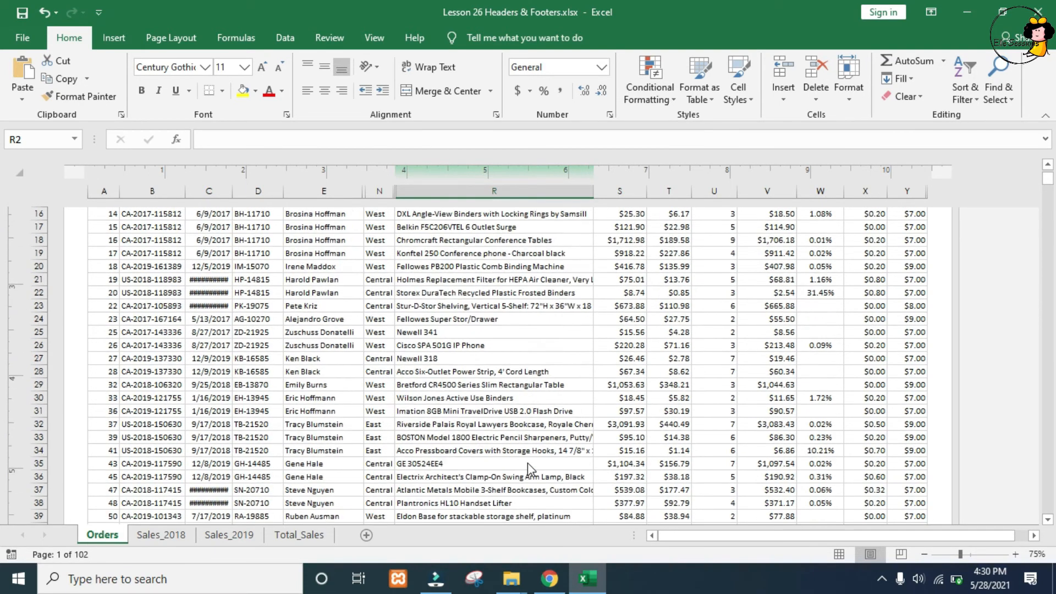
{"action": "scroll", "coordinate": [527, 463], "scroll_direction": "up", "scroll_amount": 6}
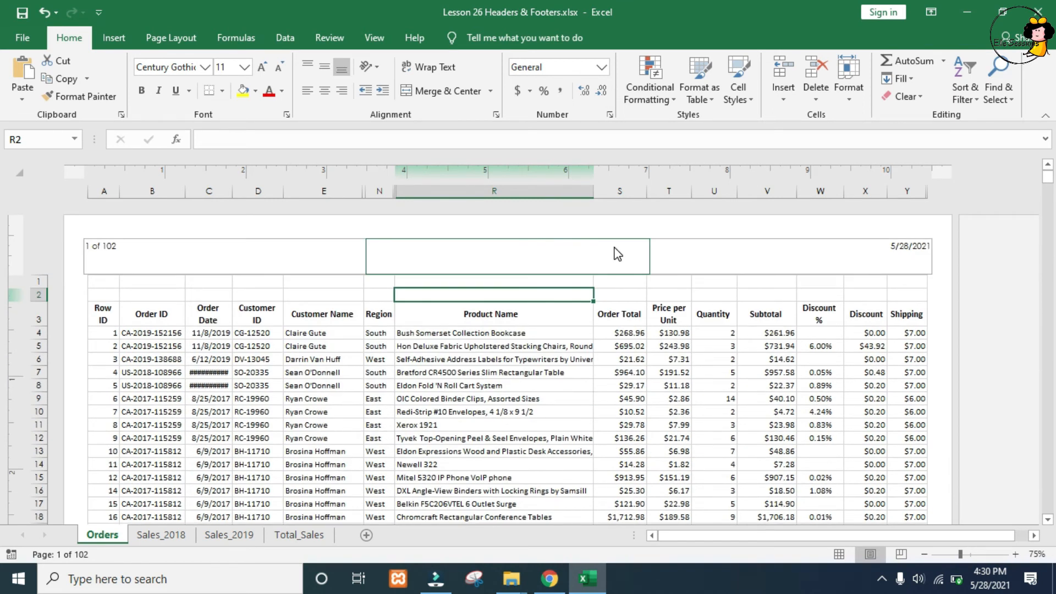
{"action": "left_click", "coordinate": [618, 254]}
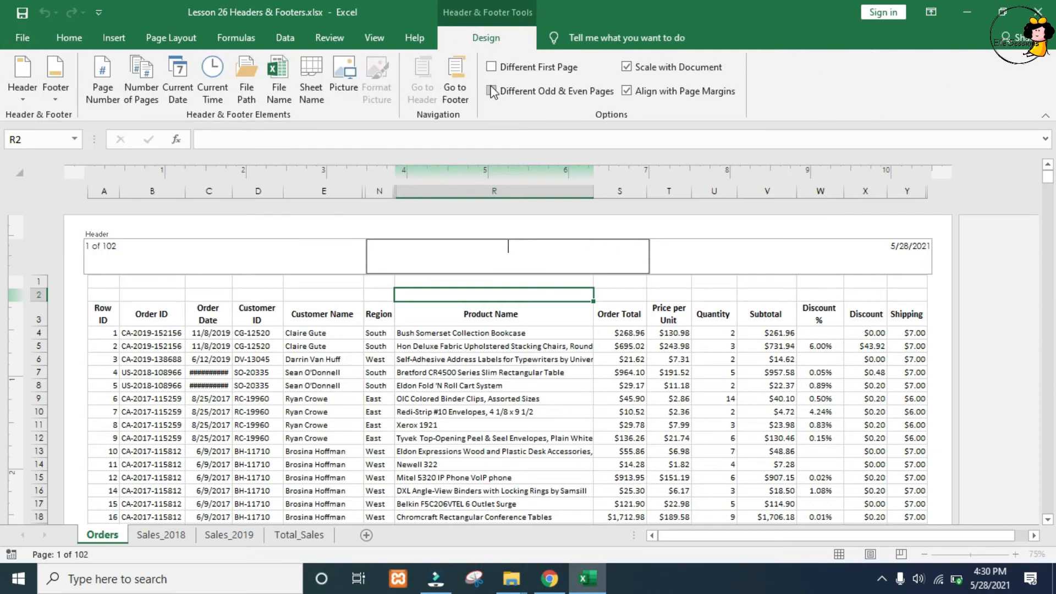
{"action": "left_click", "coordinate": [456, 93]}
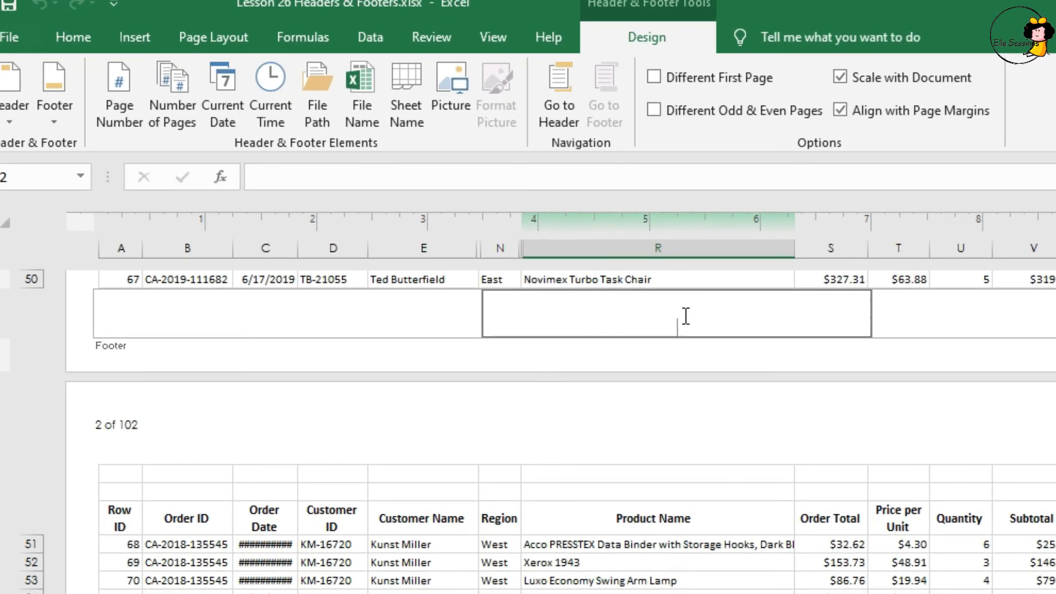
{"action": "left_click", "coordinate": [373, 97]}
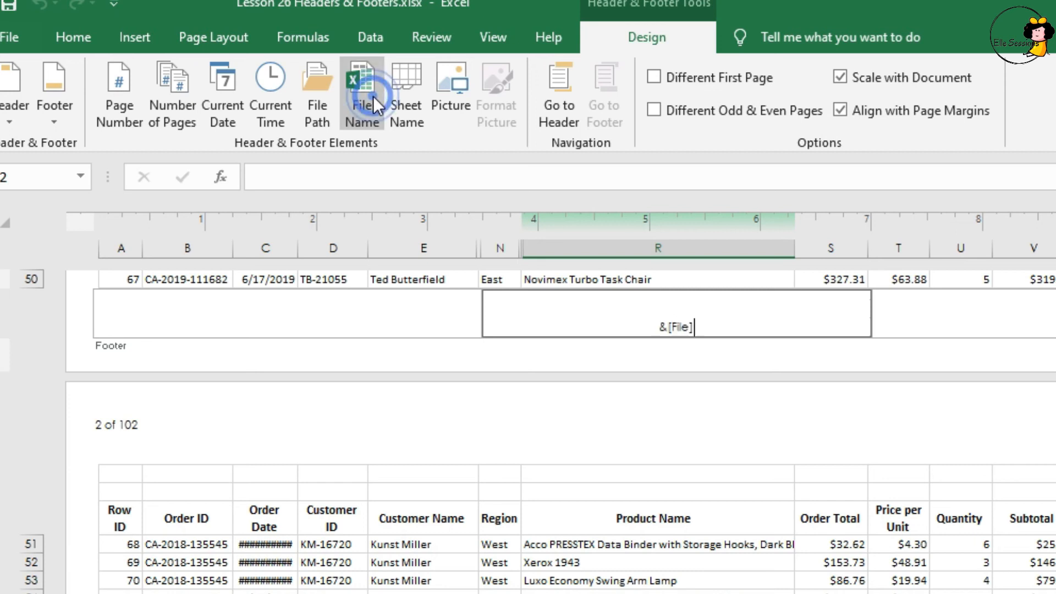
{"action": "left_click", "coordinate": [322, 104]}
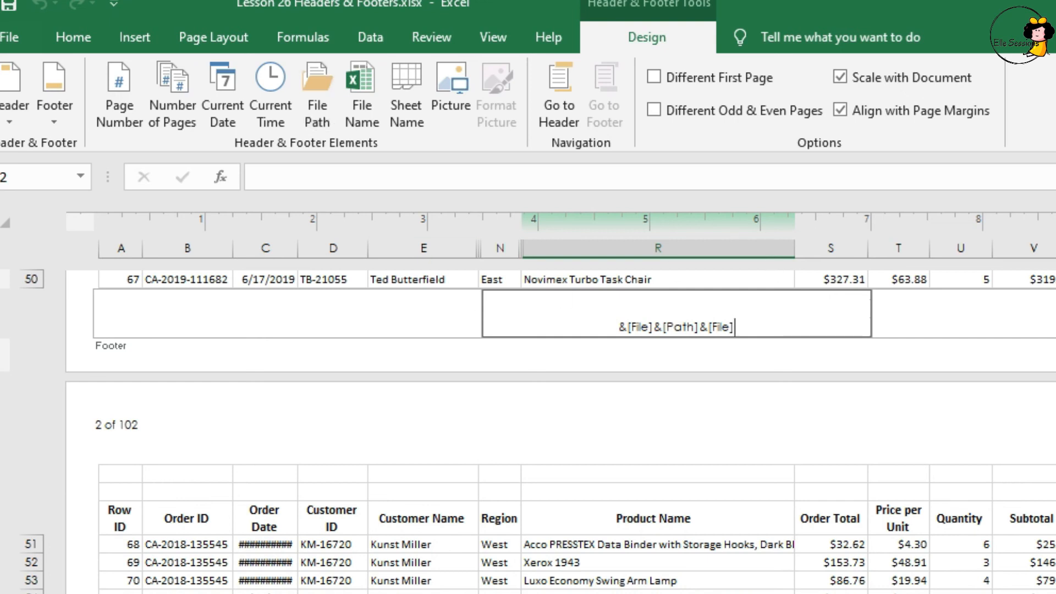
{"action": "left_click", "coordinate": [825, 428]}
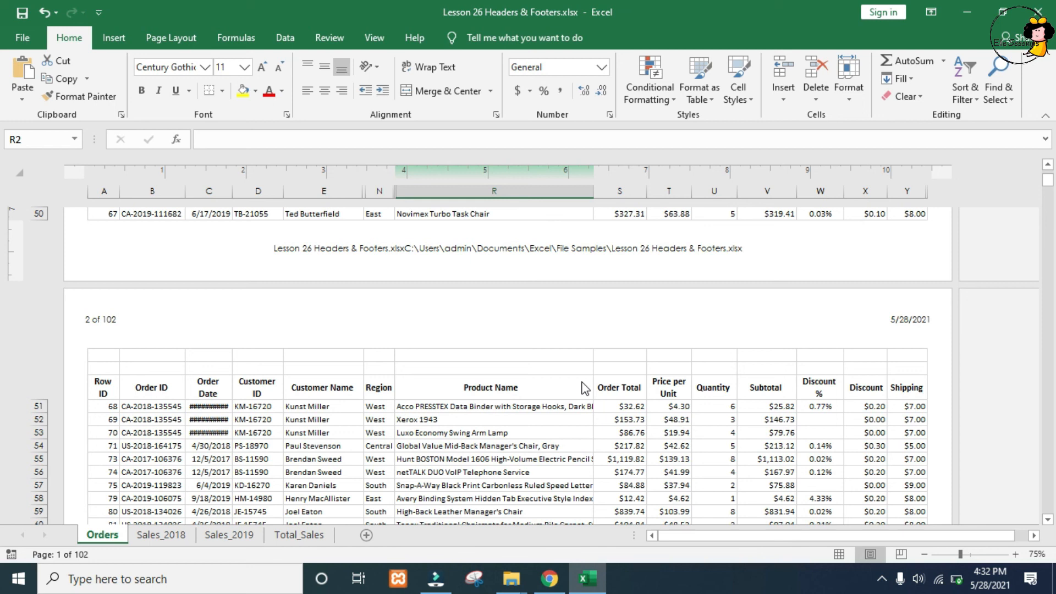
Step: Open the print preview of the Orders sheet
{"action": "key", "text": "ctrl+p"}
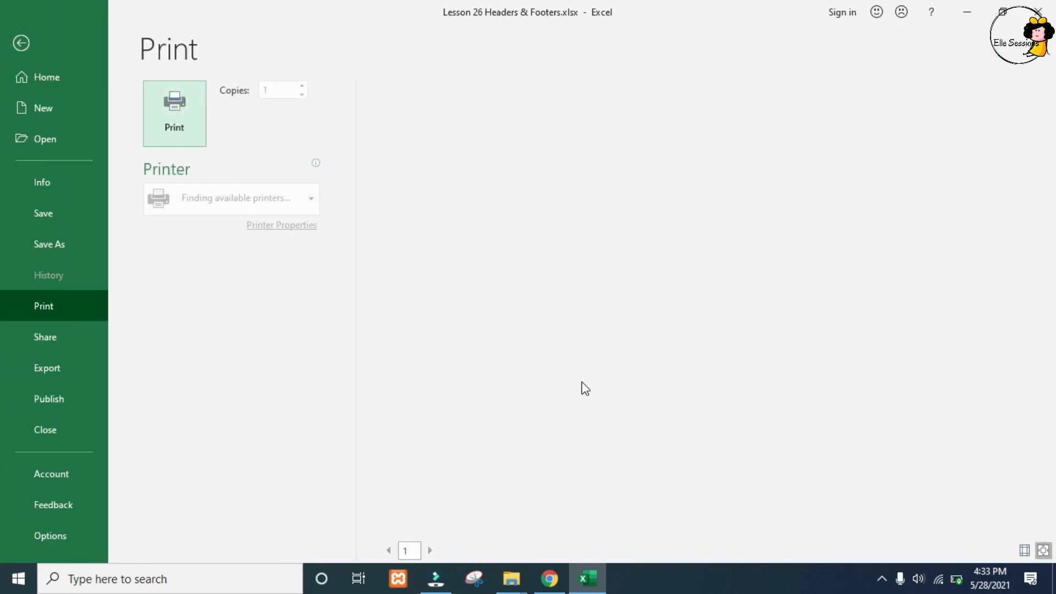